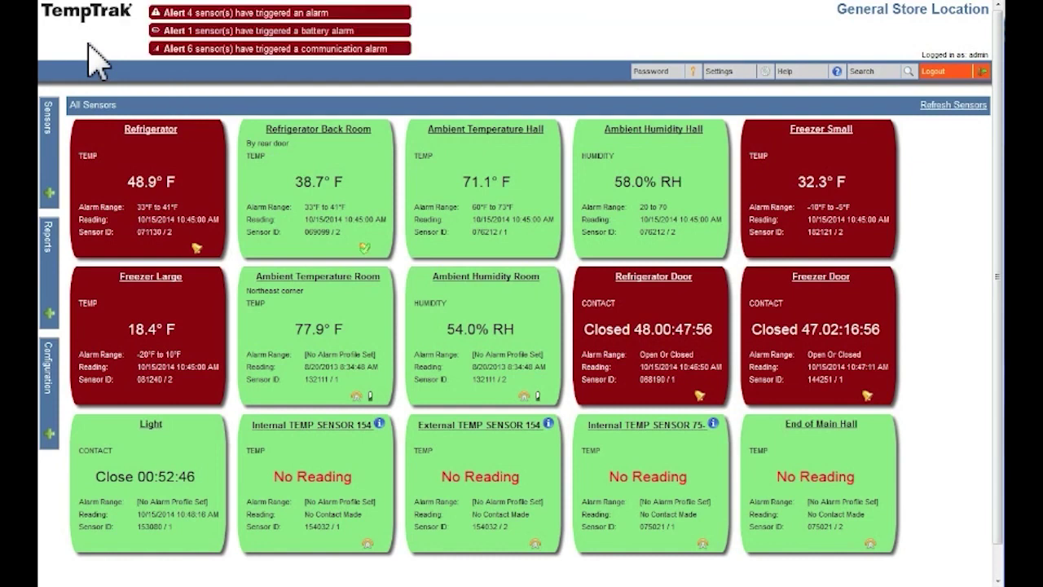
Open the Alarms page from the 'Alert 4 sensor(s) have triggered an alarm' banner
left_click(179, 20)
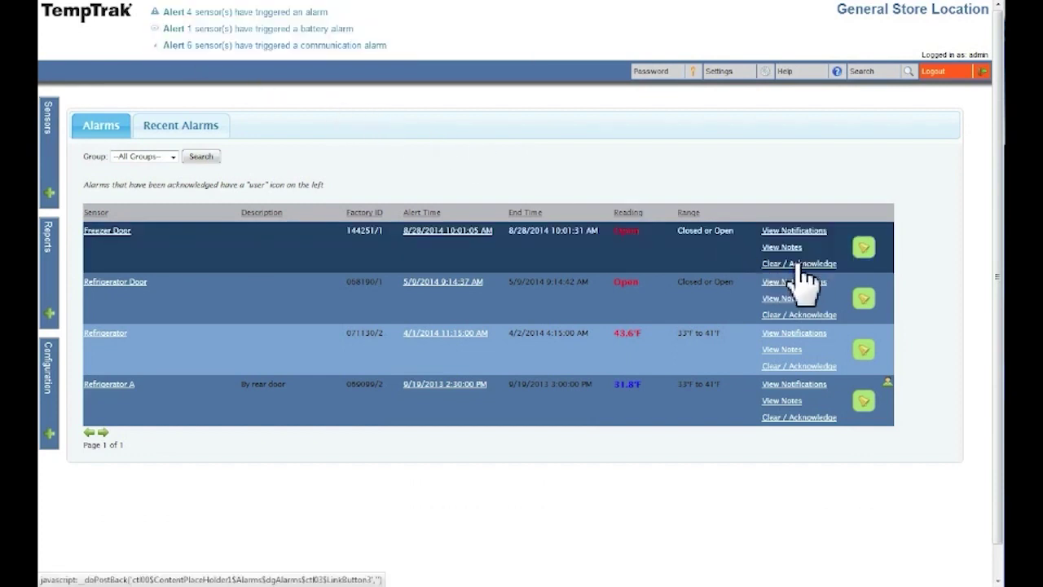
Open the Clear/Acknowledge form for the Refrigerator alarm showing its 43.6°F reading
left_click(817, 366)
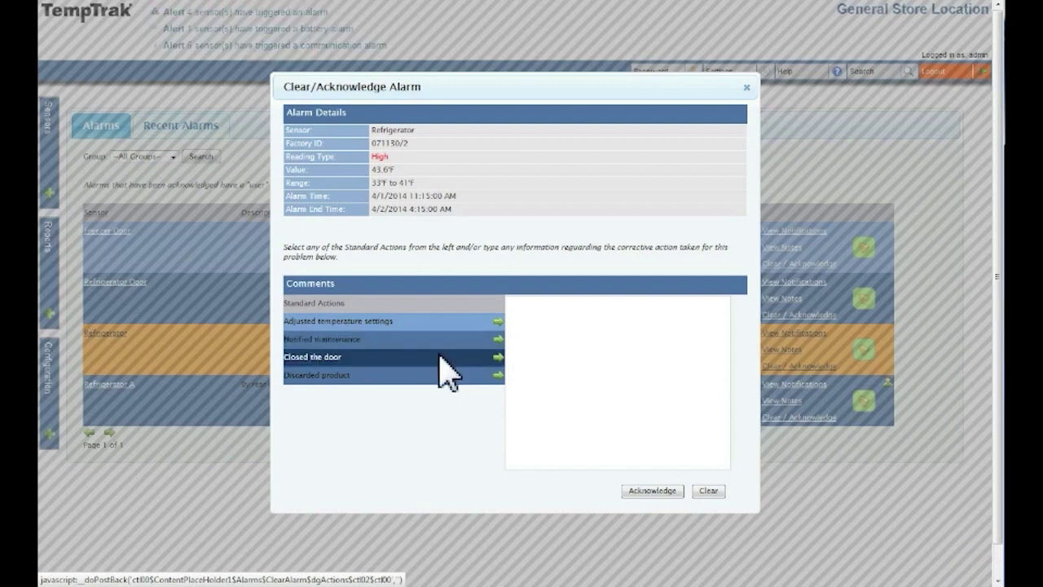
Clear the Refrigerator alarm with comments 'Notified maintenance' and 'Additional Notes'
left_click(497, 339)
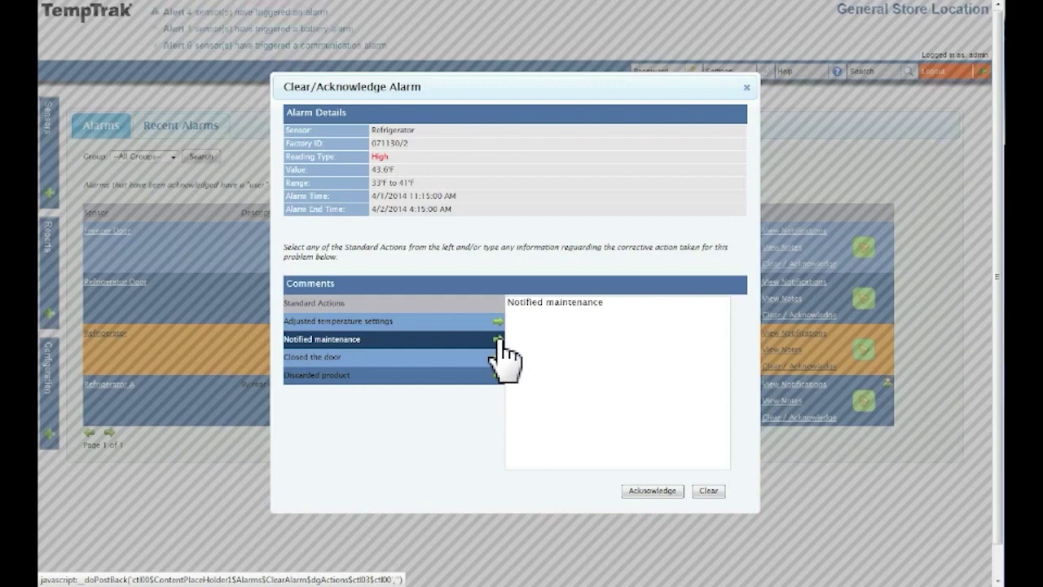
left_click(611, 332)
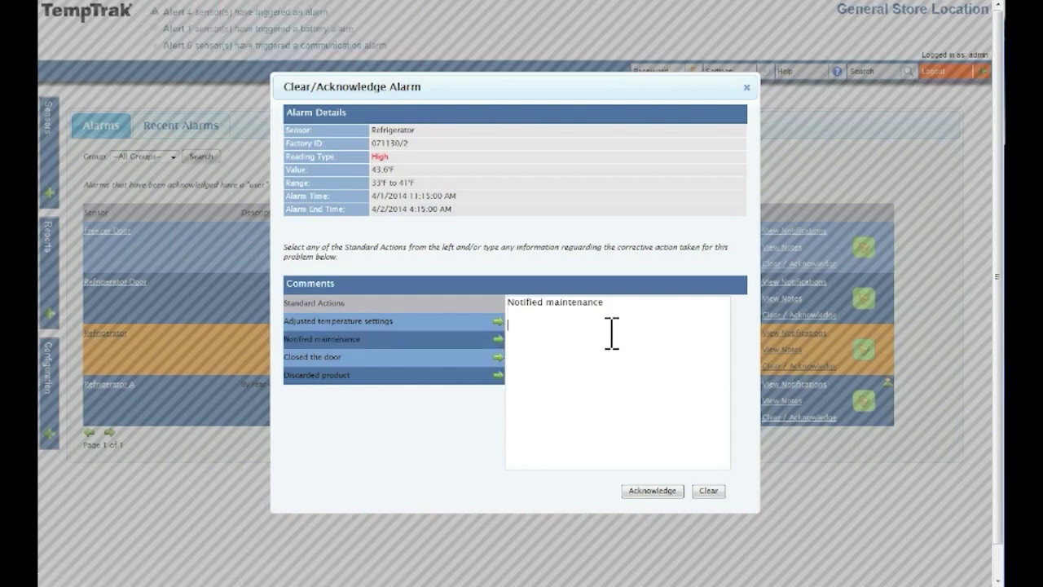
type("Additio")
type("nal No")
type("tes")
left_click(709, 490)
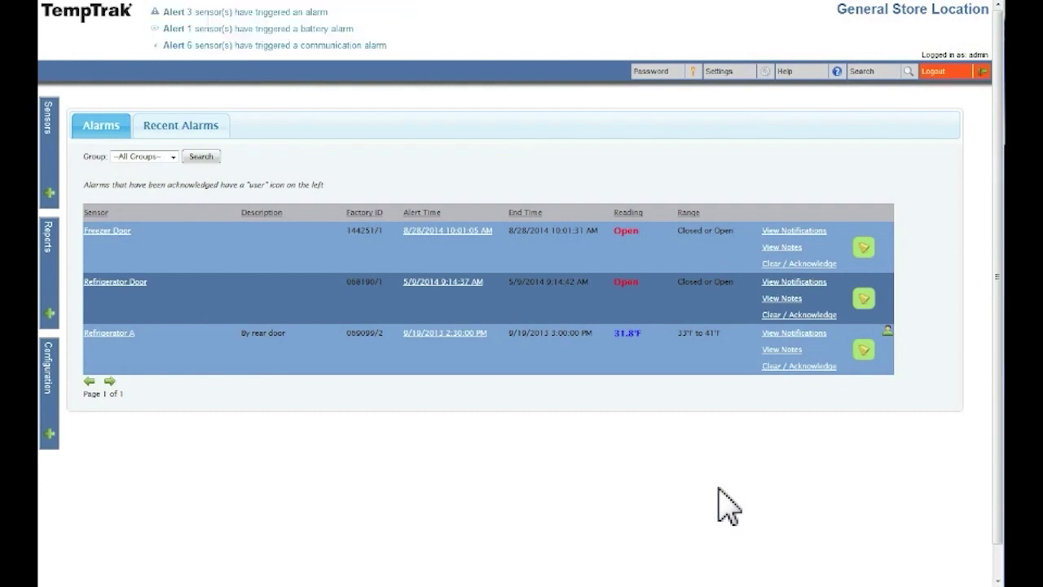
Acknowledge the Refrigerator Door alarm with the comment 'Closed the door'
left_click(790, 316)
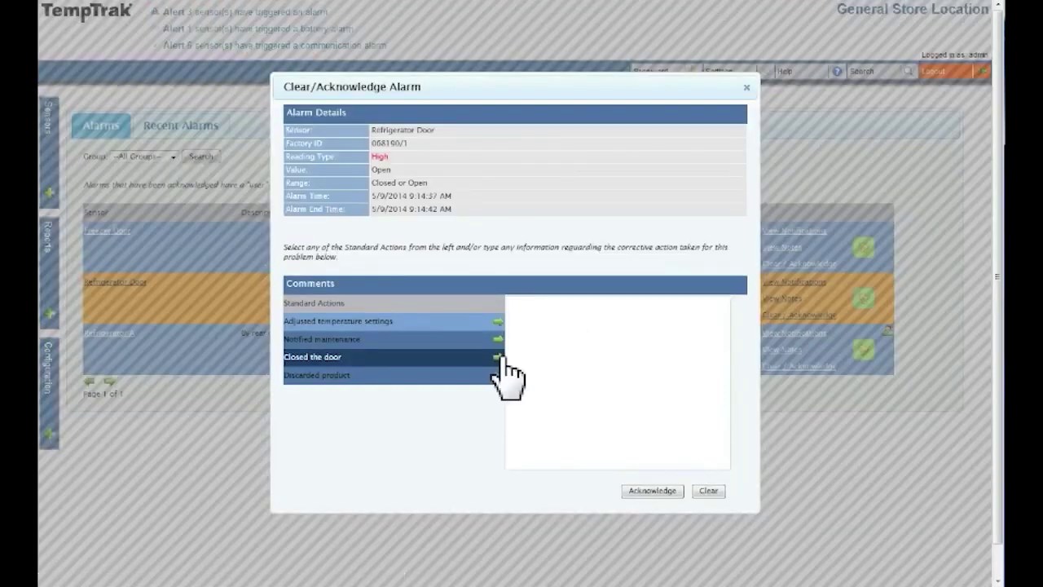
left_click(497, 357)
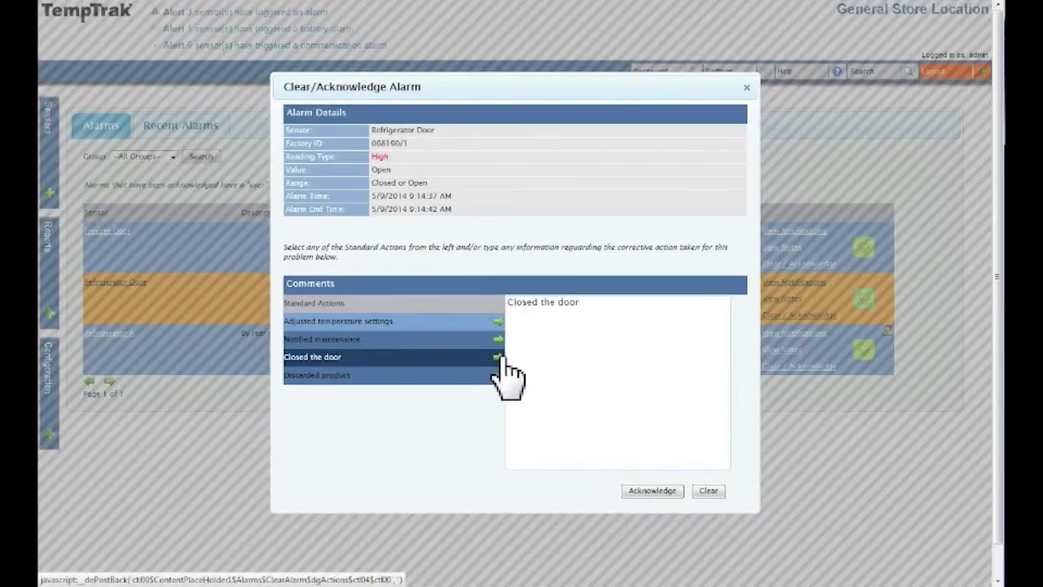
left_click(653, 491)
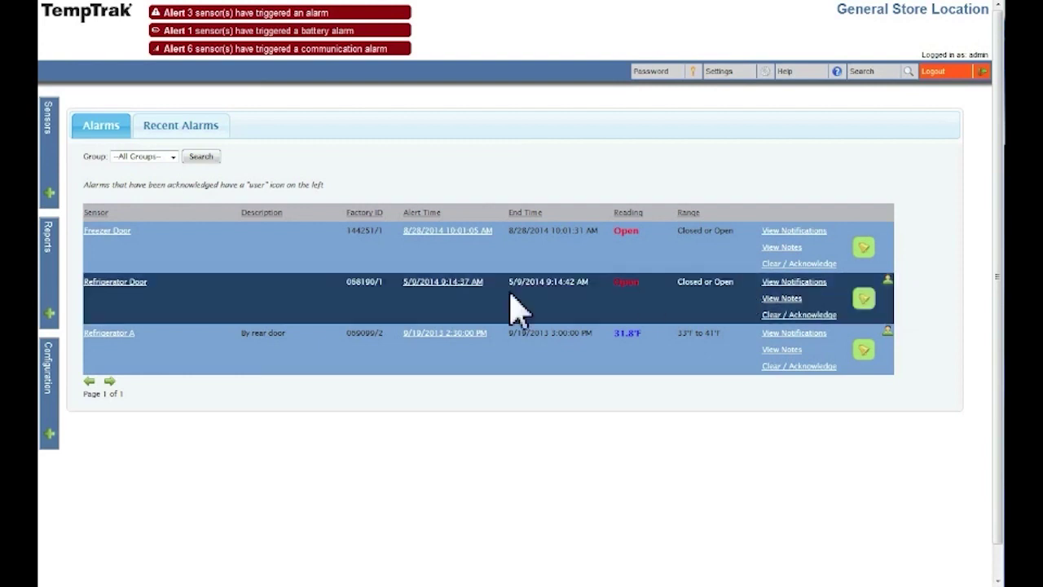
Review the Refrigerator Door Sensor Details page, then return to the All Sensors overview
left_click(130, 282)
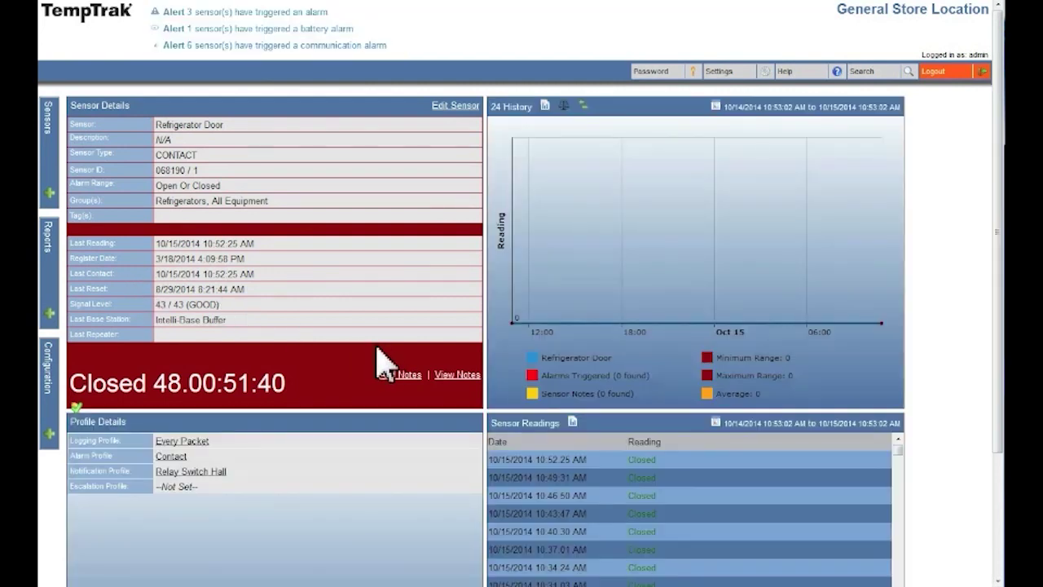
scroll(379, 360, "down", 1)
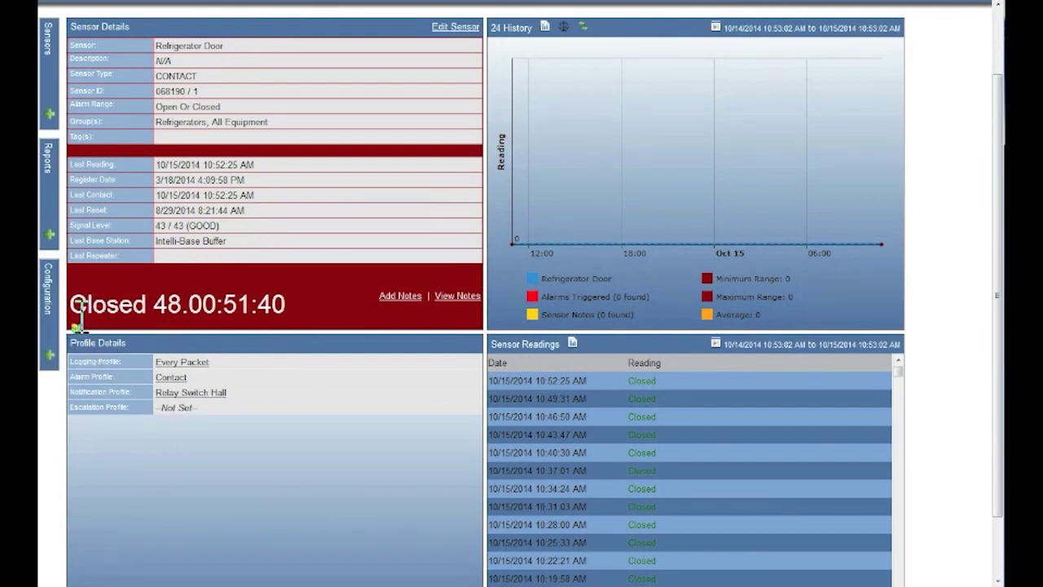
scroll(91, 218, "up", 1)
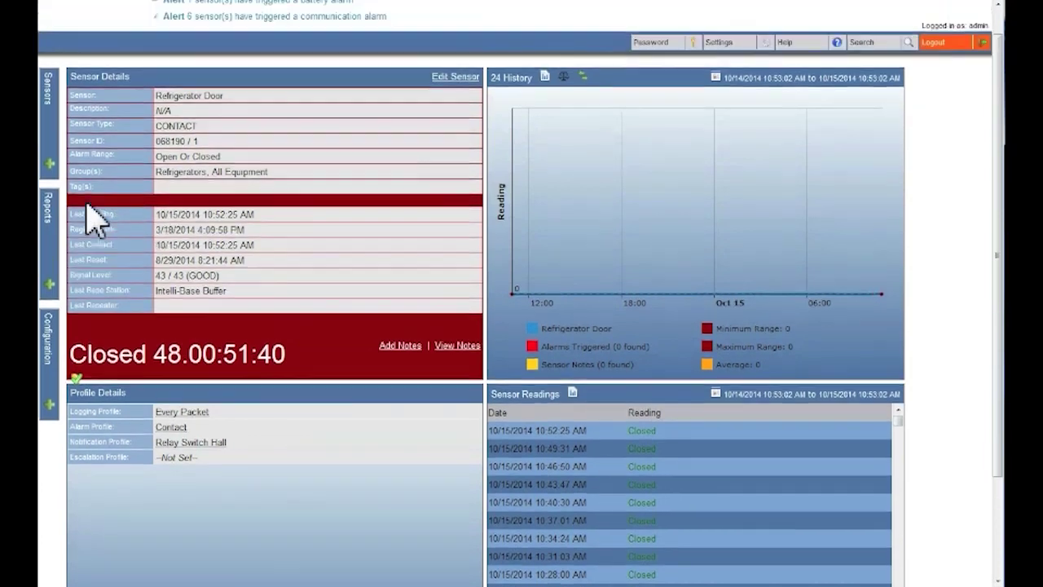
scroll(91, 218, "up", 1)
left_click(72, 20)
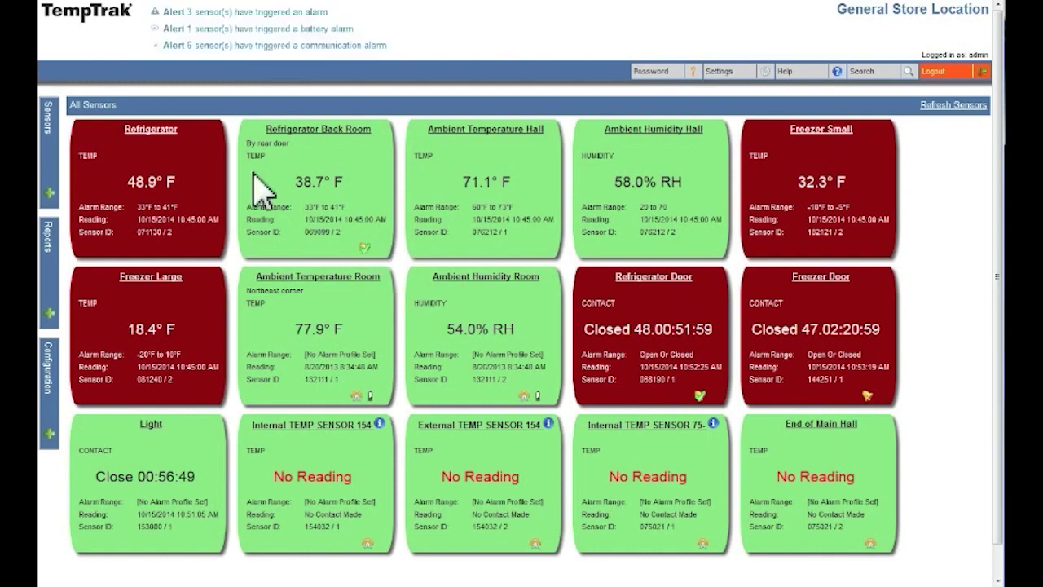
Reopen the 3-sensor alarm list and view the Refrigerator Door alarm's 'Closed the door' note
left_click(174, 14)
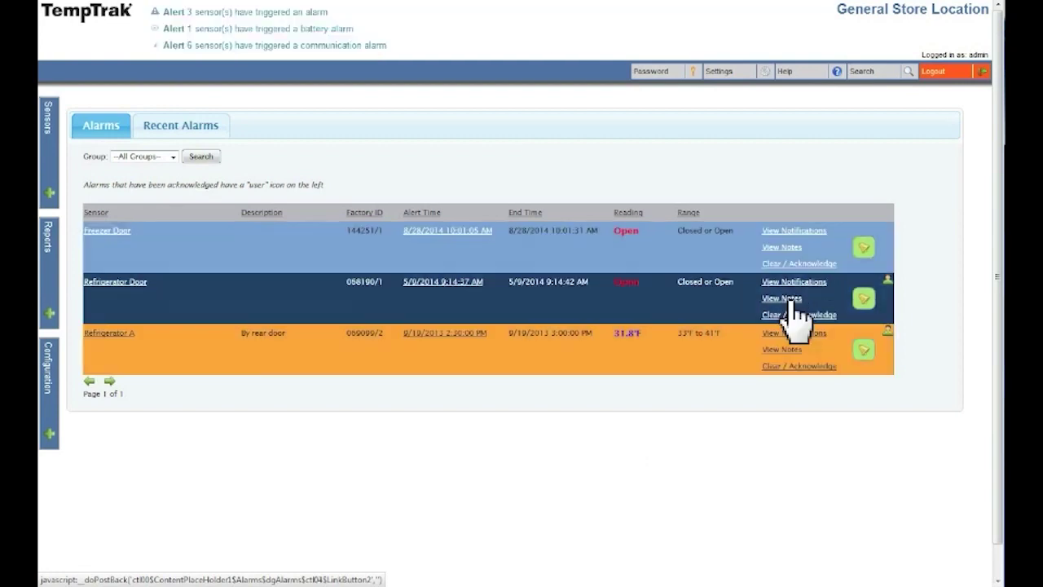
left_click(787, 300)
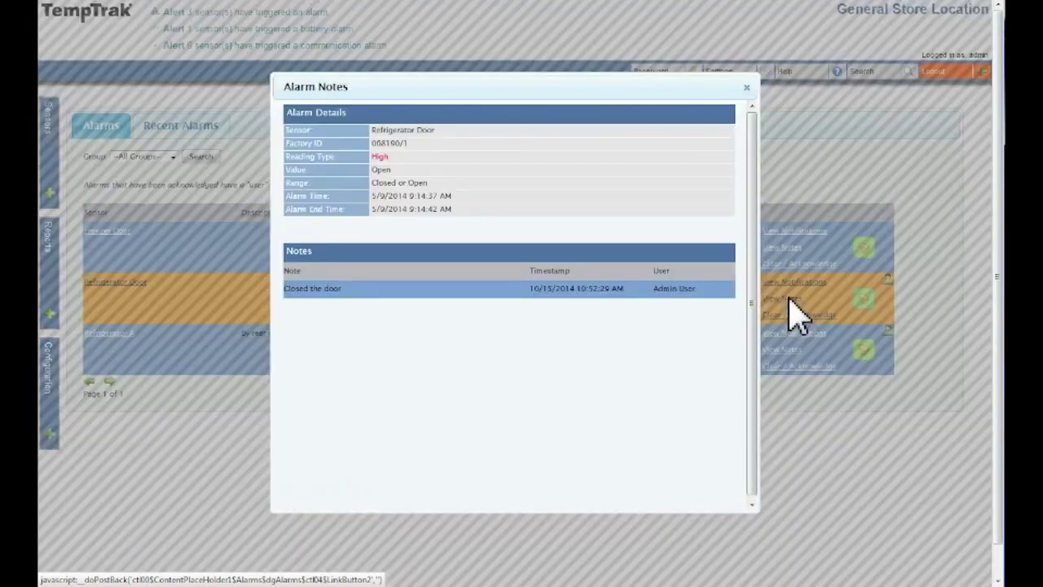